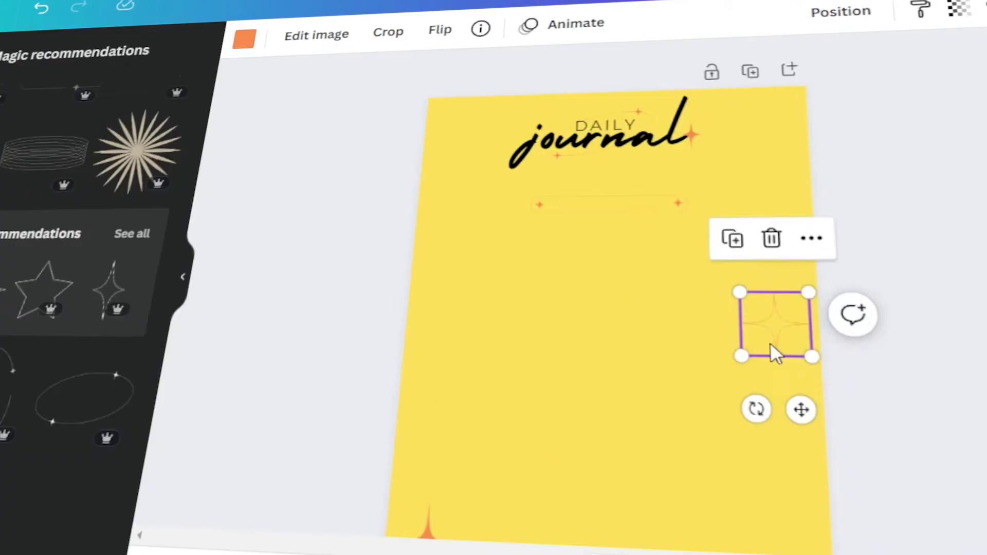
click(637, 352)
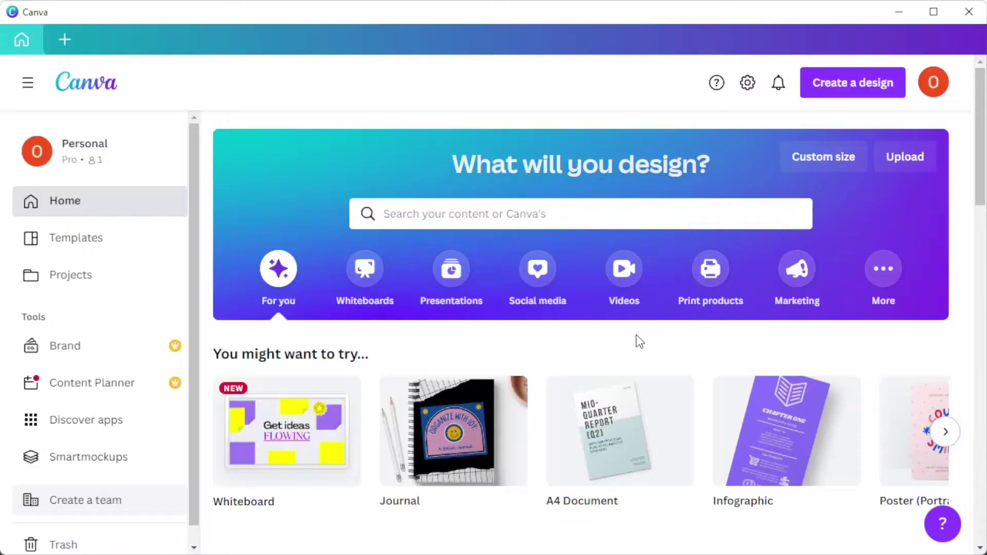
Step: Search the templates for notebooks, journal, diary and sketchbooks in turn to compare the suggestions
click(588, 213)
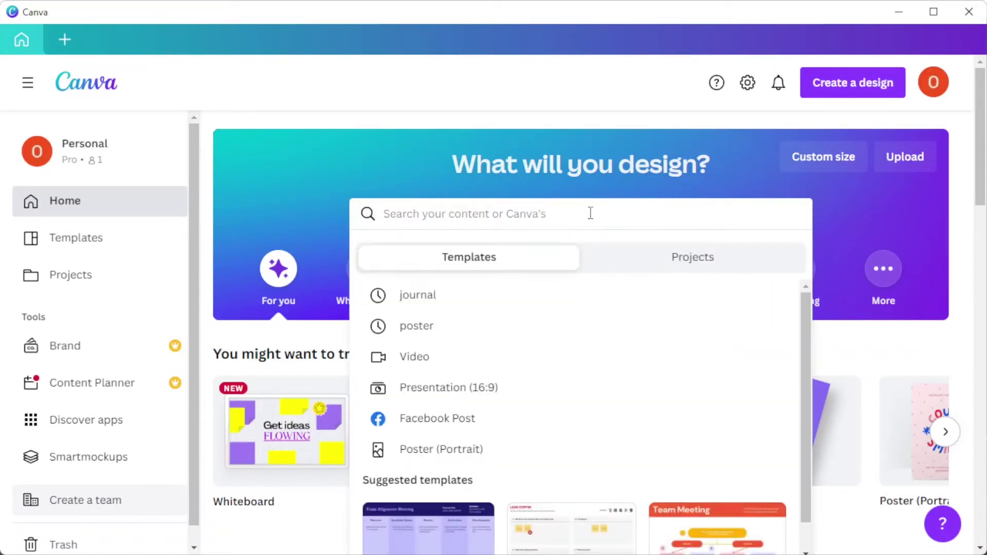
text(j)
key(BackSpace)
text(notebooks)
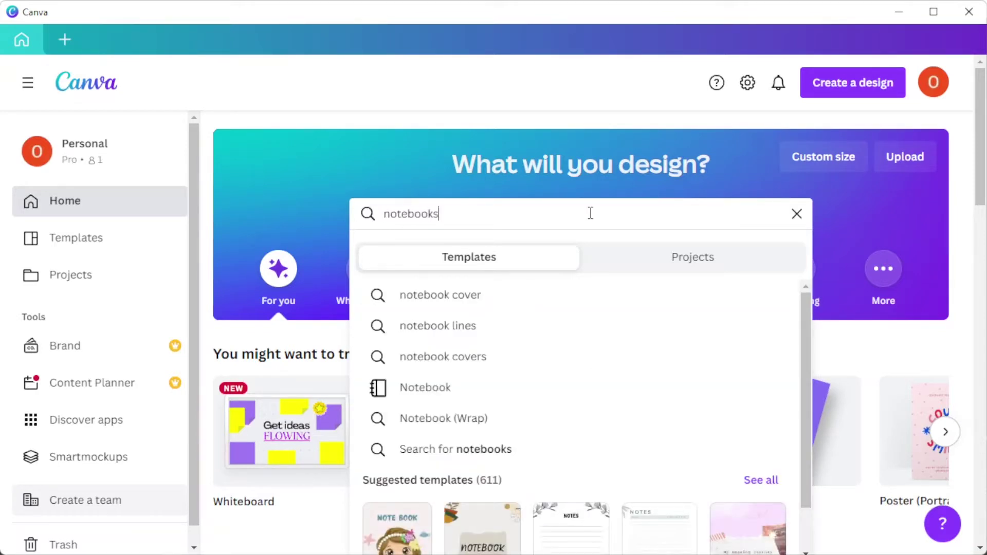
key(ctrl+a)
key(BackSpace)
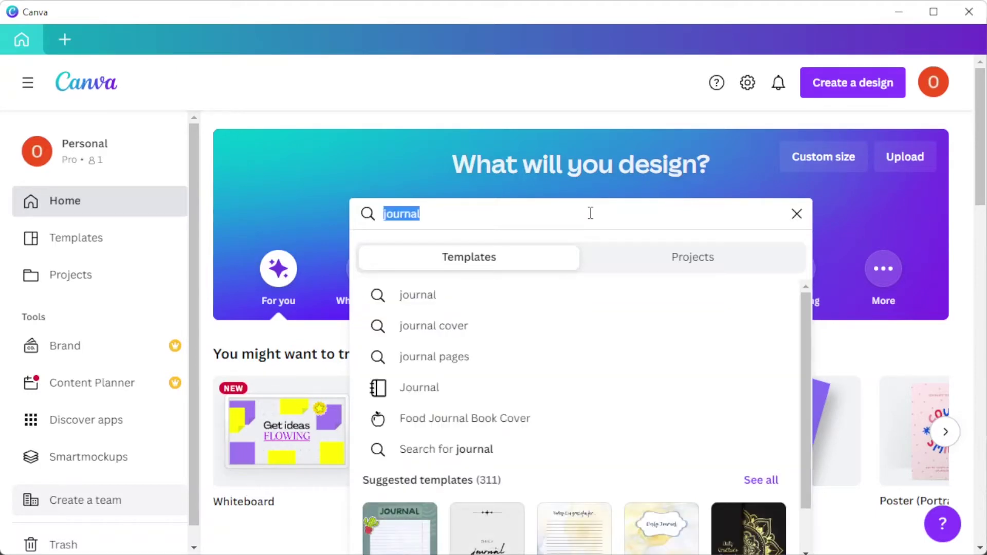
text(diary)
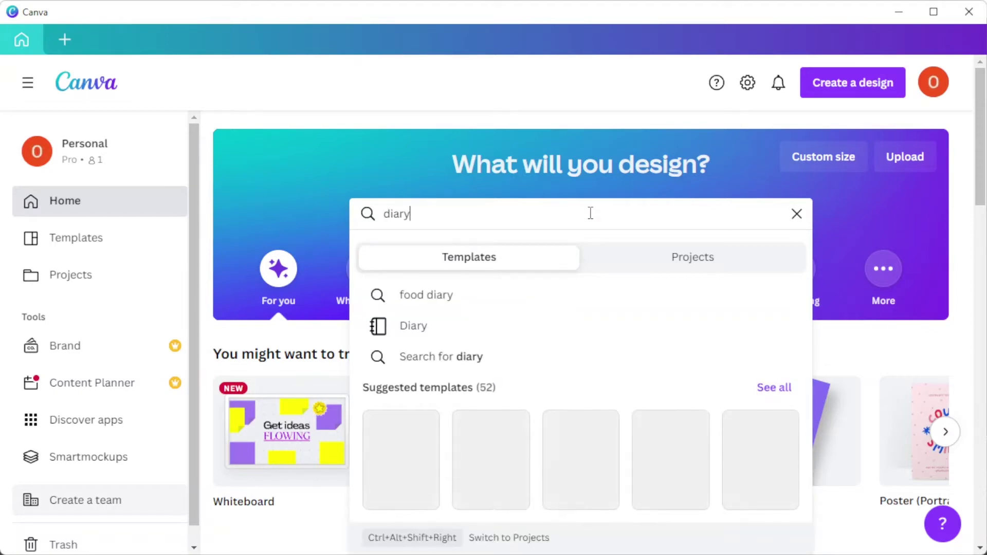
key(ctrl+a)
text(s)
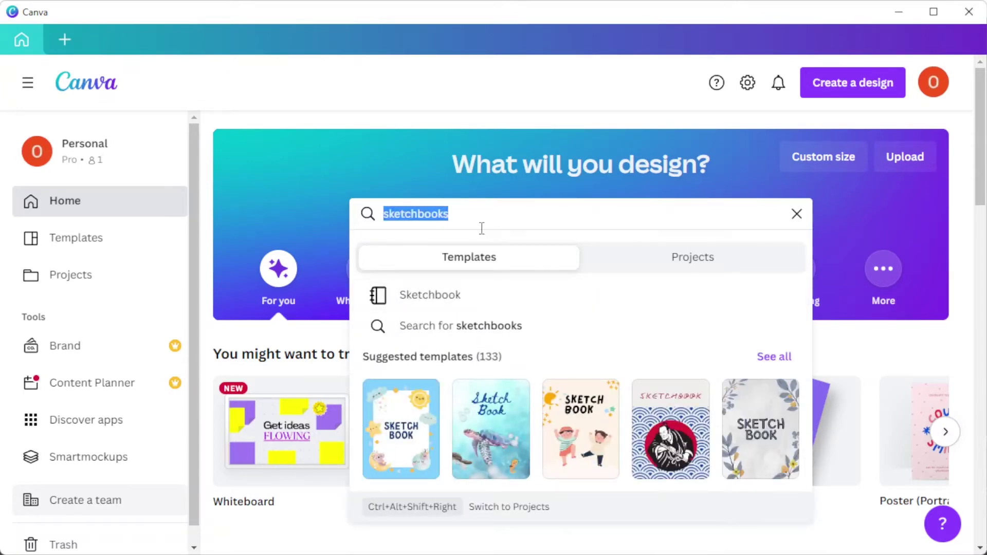
Step: Search for journal templates and open the Grey and Black Minimalist Daily Journal Cover
text(journal)
key(Return)
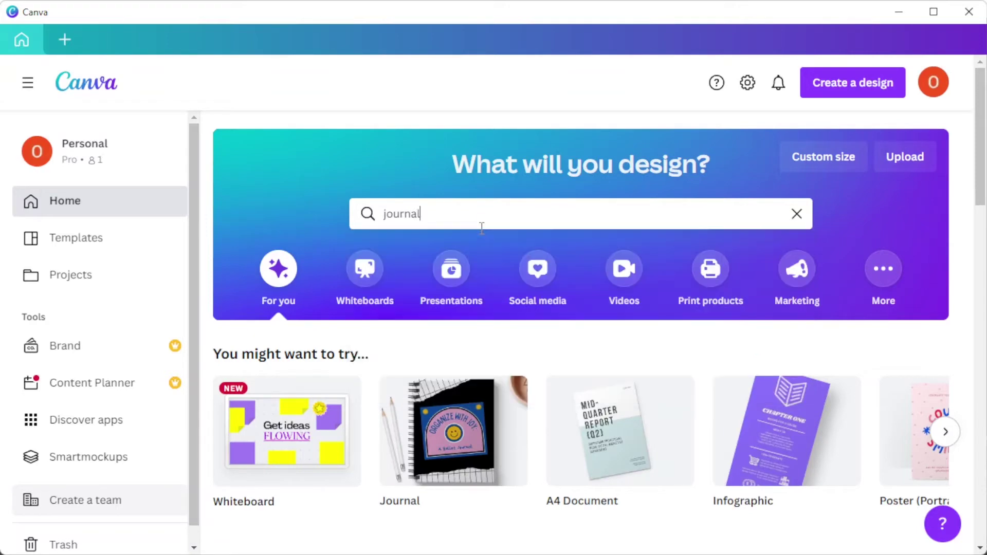
scroll(469, 273, down, 10)
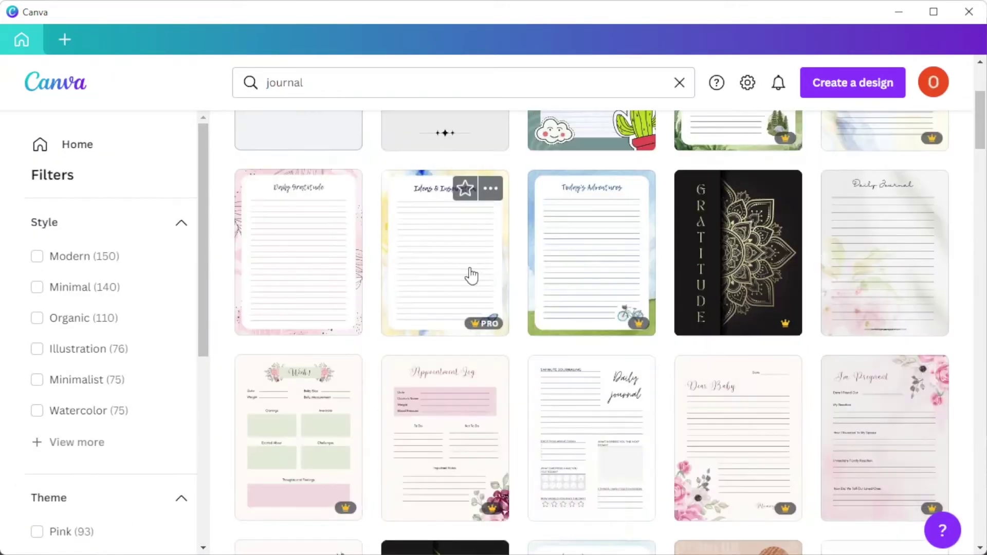
scroll(427, 301, down, 15)
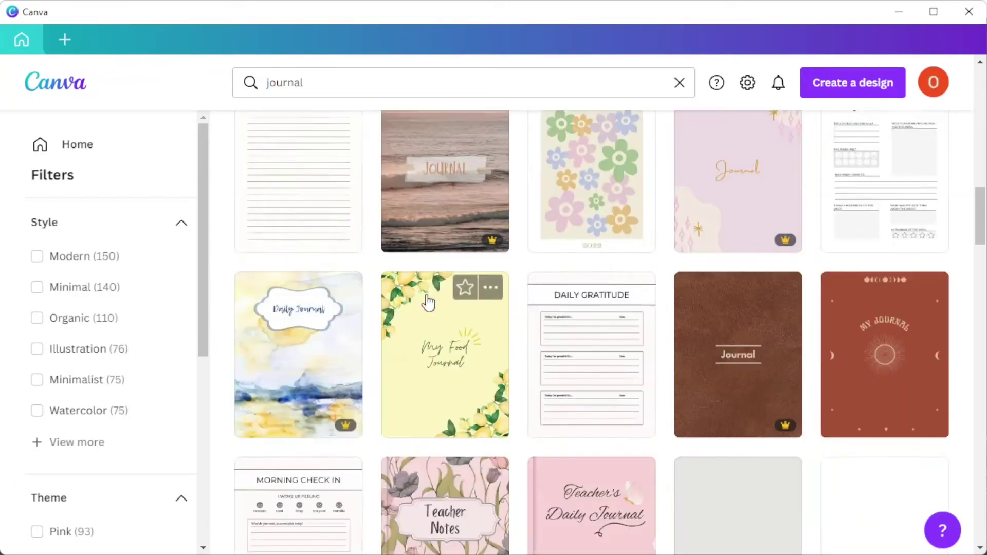
scroll(426, 302, down, 20)
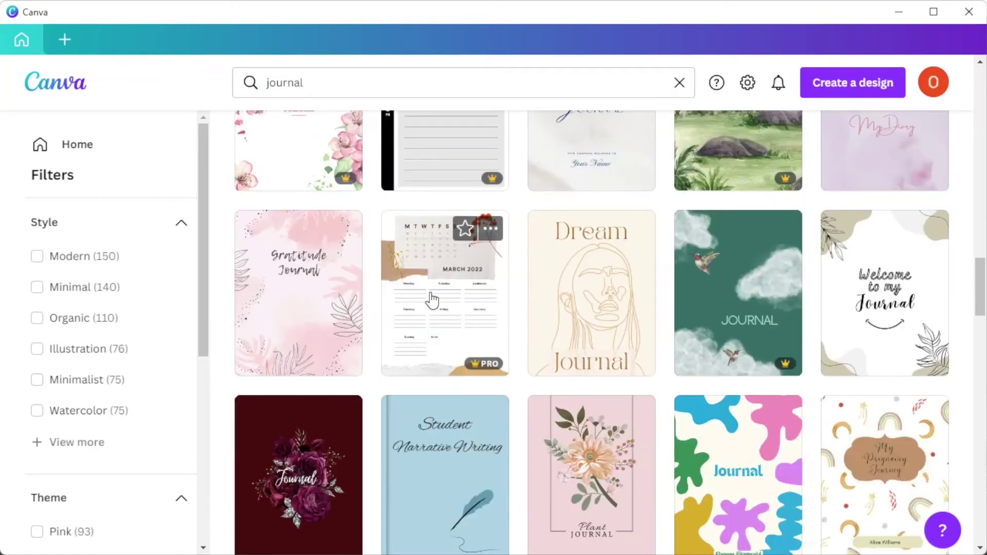
scroll(403, 298, up, 7)
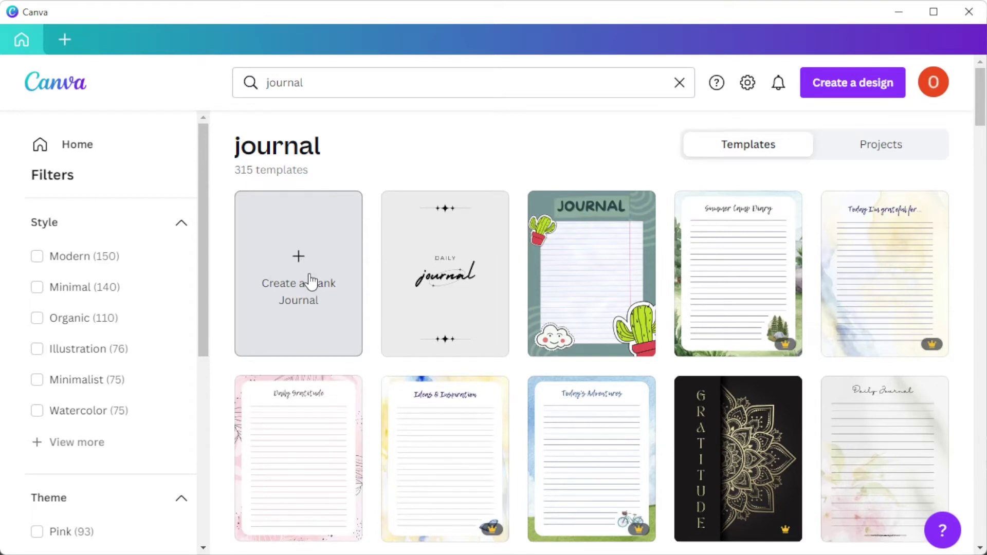
click(424, 270)
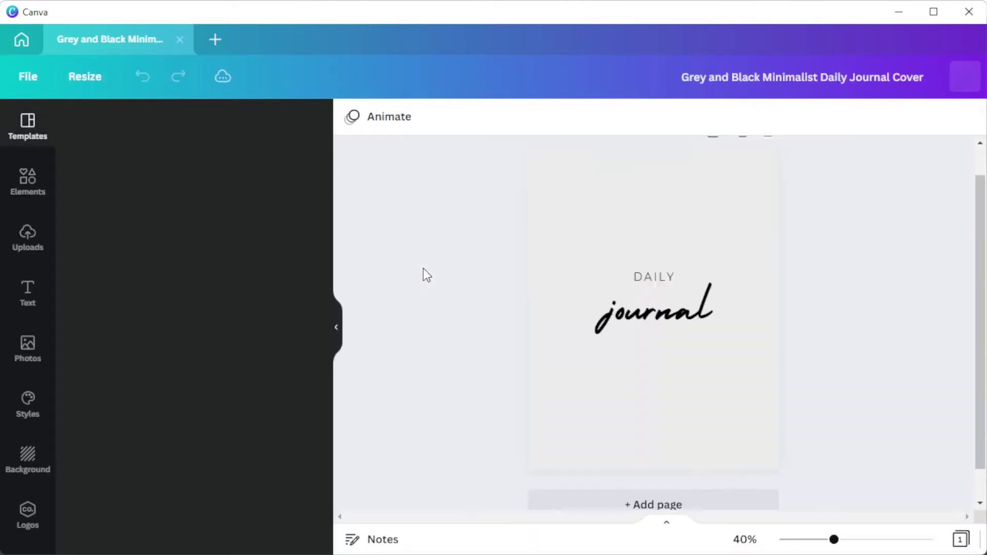
Step: Examine the font, text color and animation options available for the "journal" title text
click(652, 325)
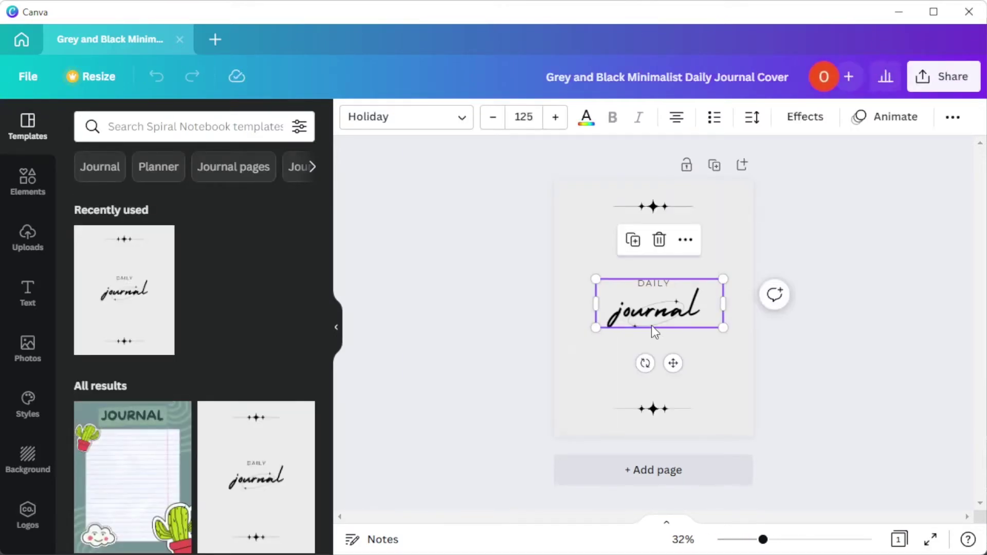
click(669, 207)
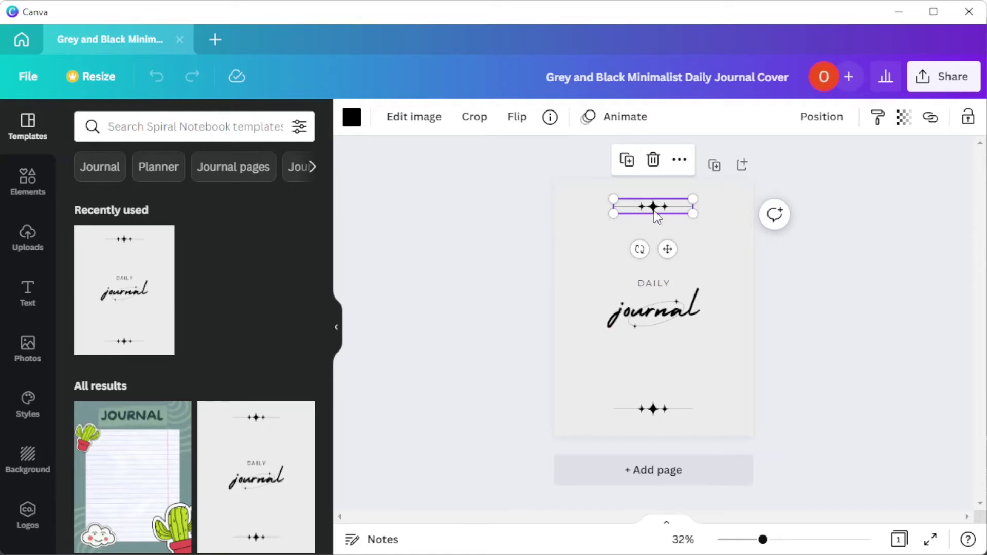
click(659, 325)
click(659, 325)
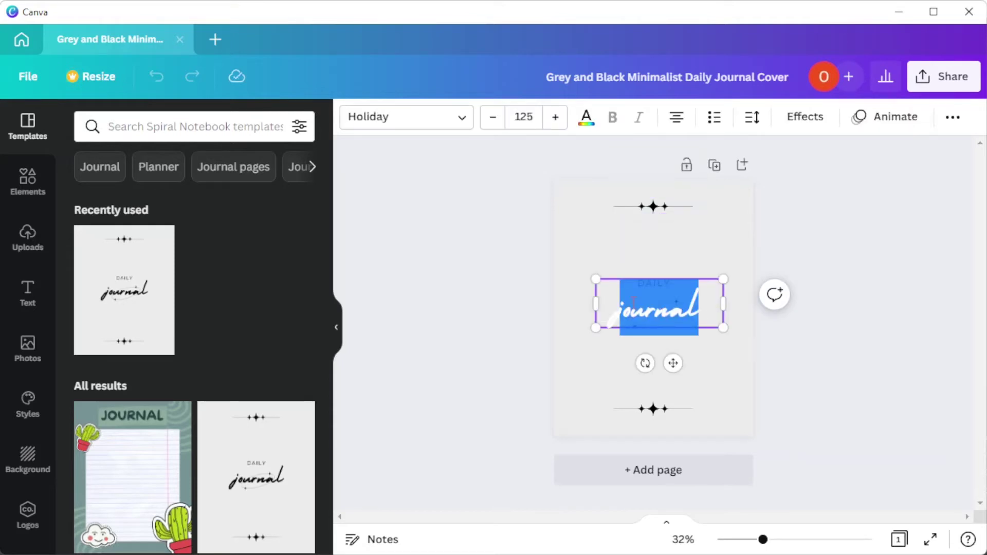
click(470, 123)
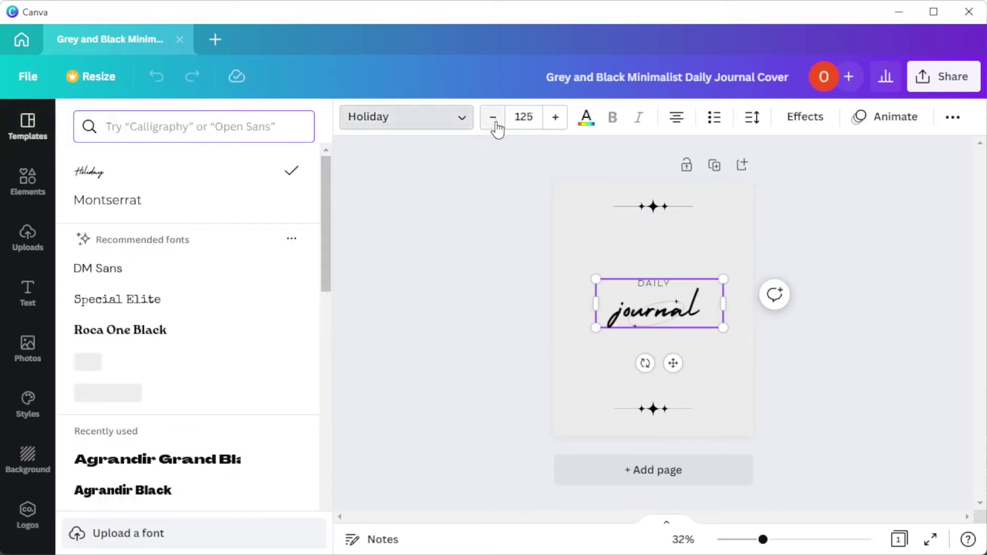
click(586, 120)
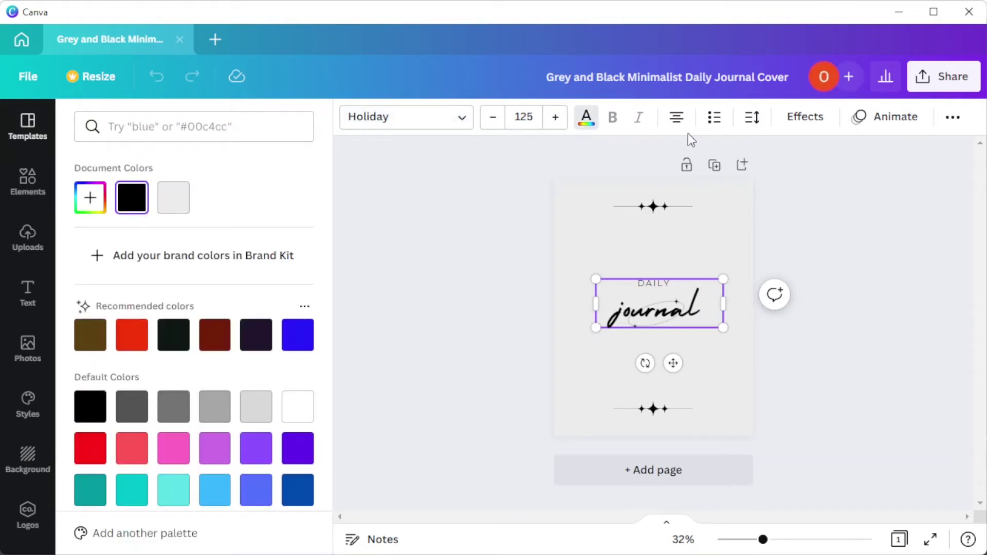
click(883, 119)
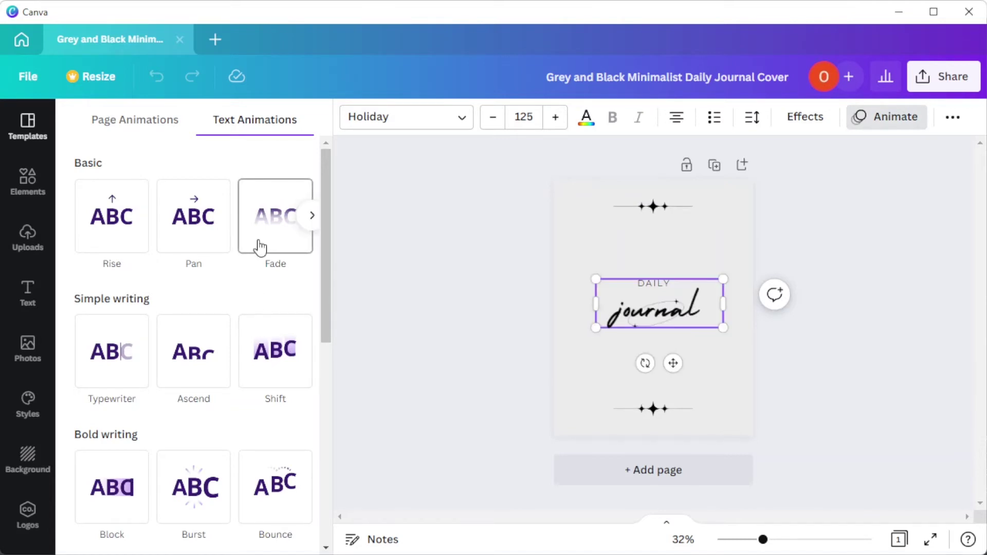
click(710, 354)
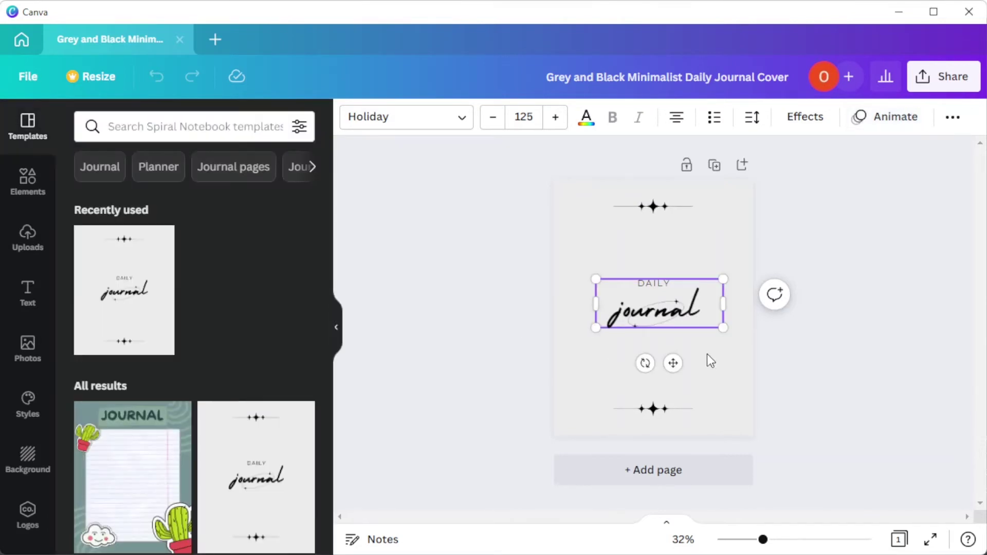
Step: Examine the image editing effects available for the star divider at the bottom of the page
click(657, 411)
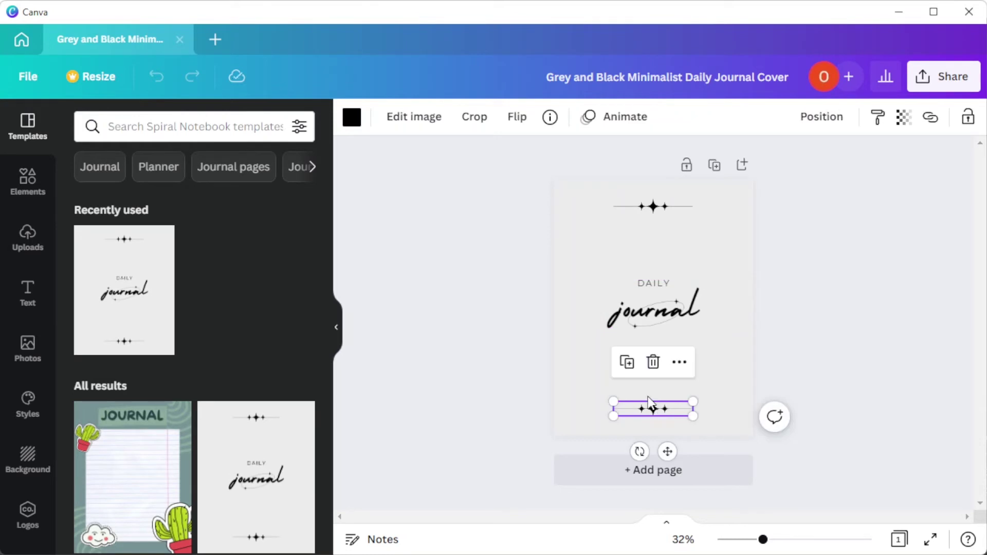
click(422, 118)
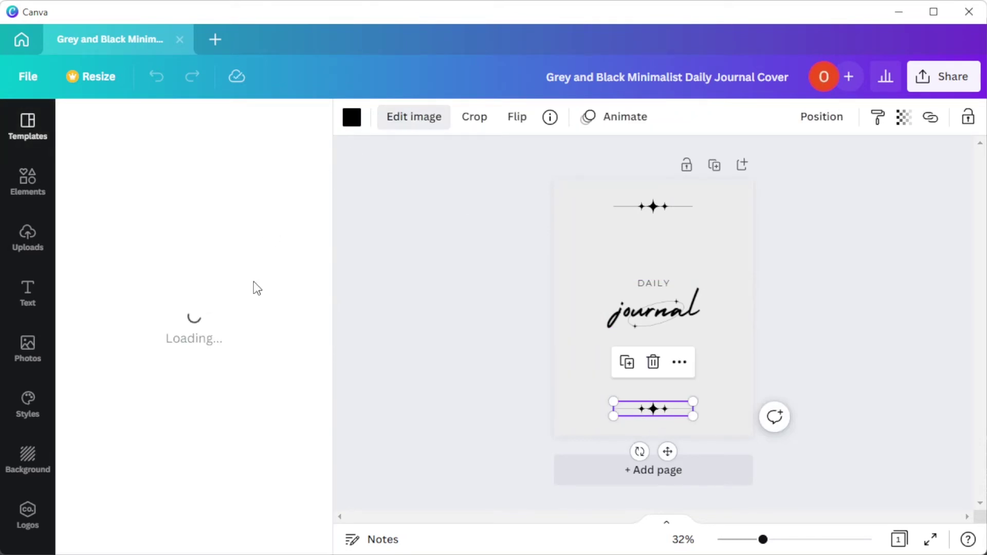
scroll(166, 312, down, 6)
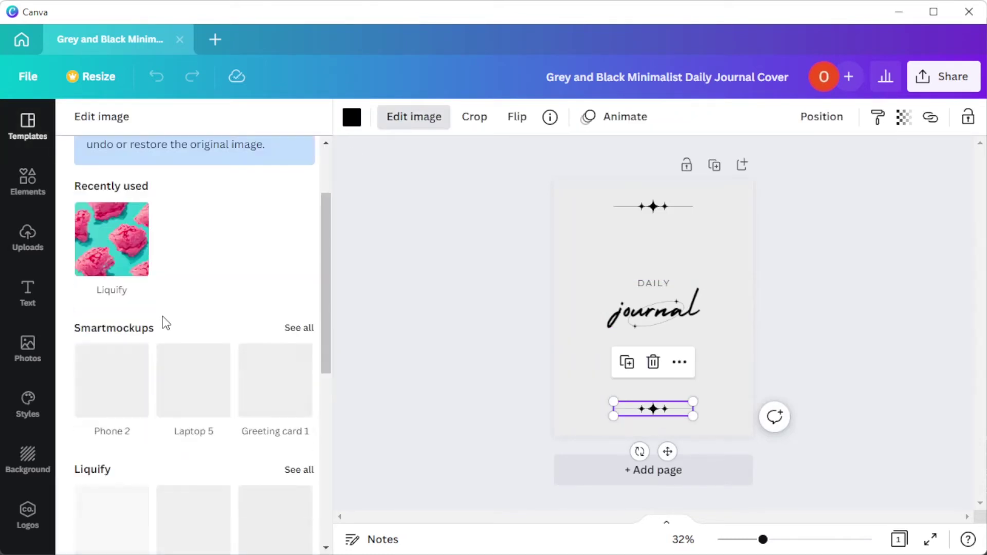
scroll(164, 298, down, 4)
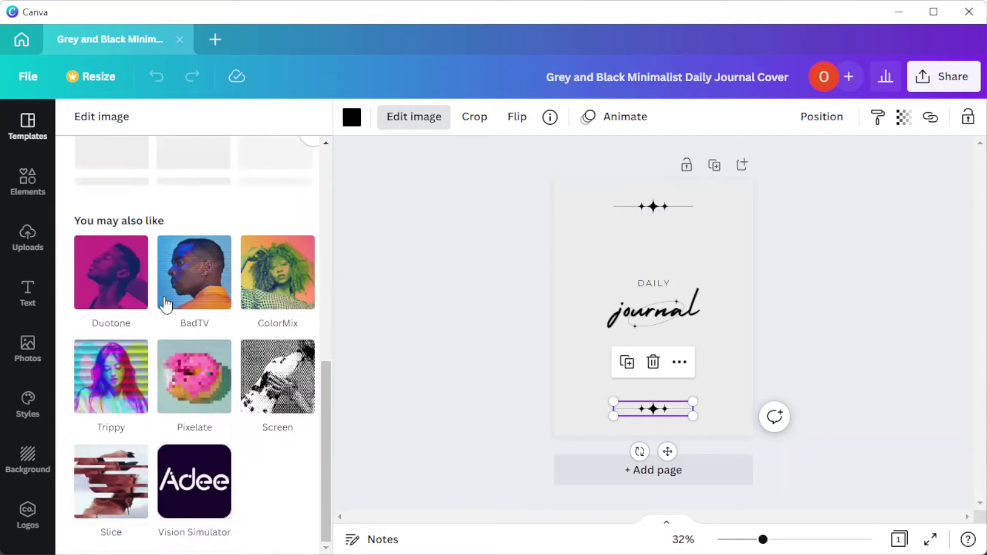
scroll(165, 302, up, 6)
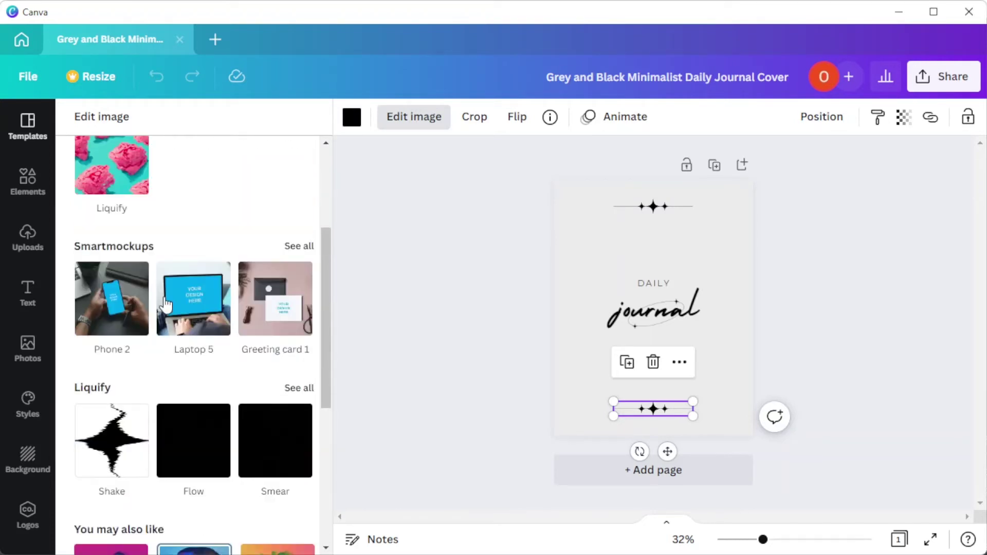
scroll(166, 306, up, 4)
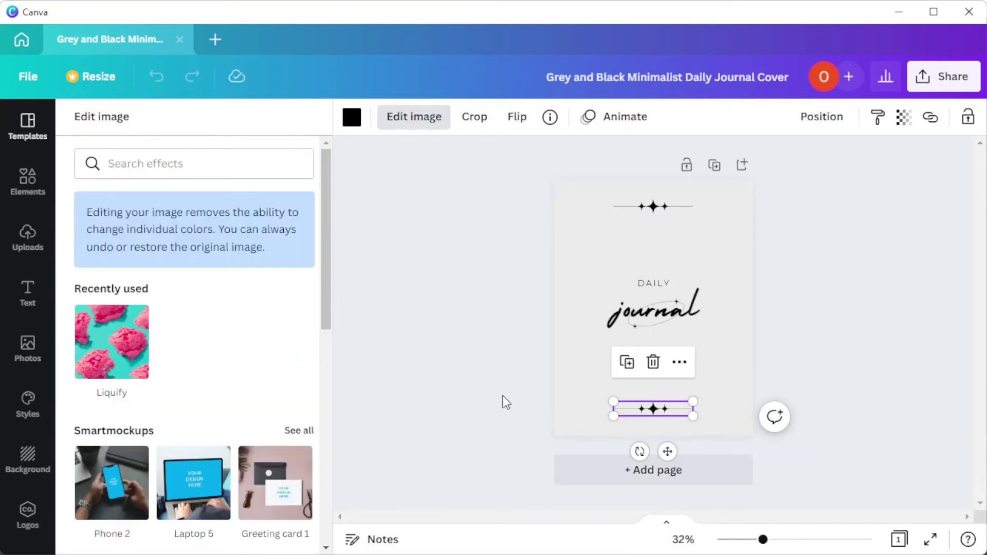
scroll(237, 418, down, 6)
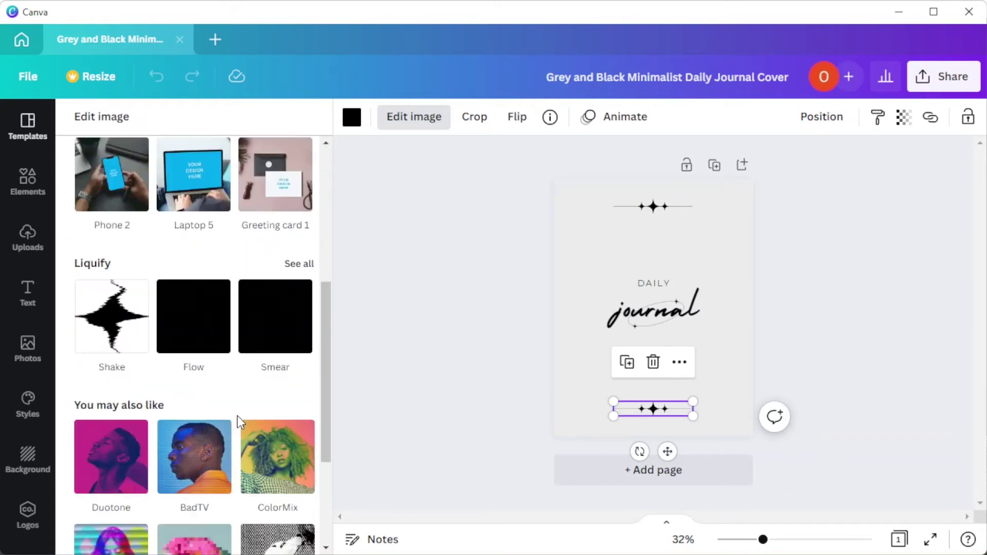
click(580, 388)
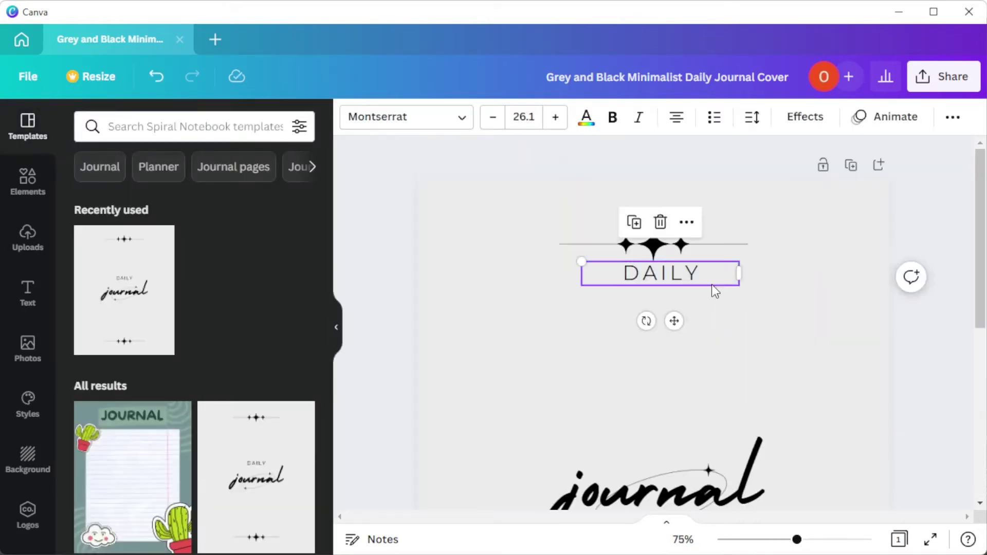
Step: Move the "DAILY" and "journal" texts with their ellipse to the page top and place the upper star divider just below them
drag(694, 275, 687, 216)
drag(708, 459, 702, 324)
drag(582, 245, 566, 448)
drag(658, 355, 658, 232)
drag(706, 490, 694, 216)
drag(639, 447, 660, 280)
scroll(717, 343, down, 4)
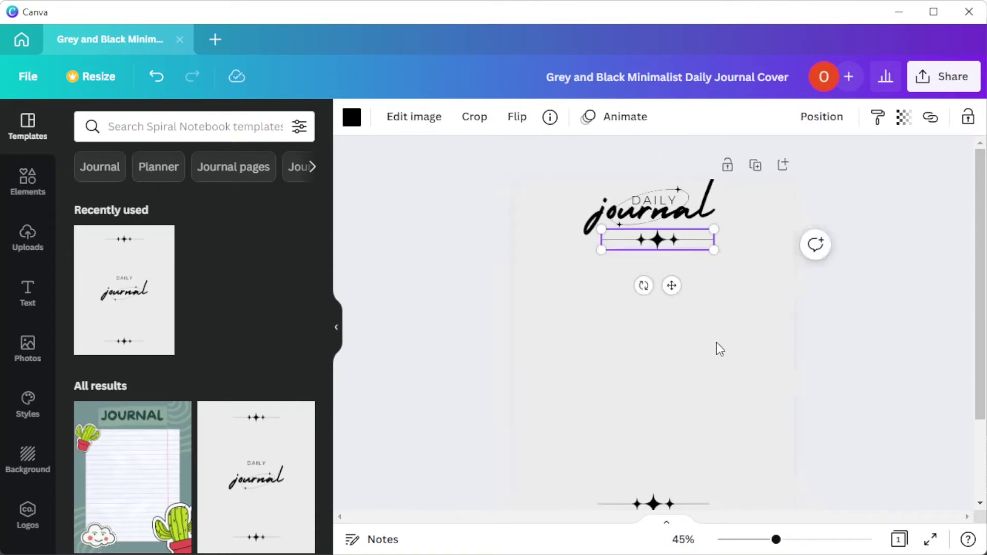
scroll(720, 350, down, 3)
click(709, 339)
Step: Change the journal page's background color to yellow
click(657, 222)
click(668, 318)
click(351, 118)
scroll(206, 360, down, 3)
click(214, 476)
click(653, 308)
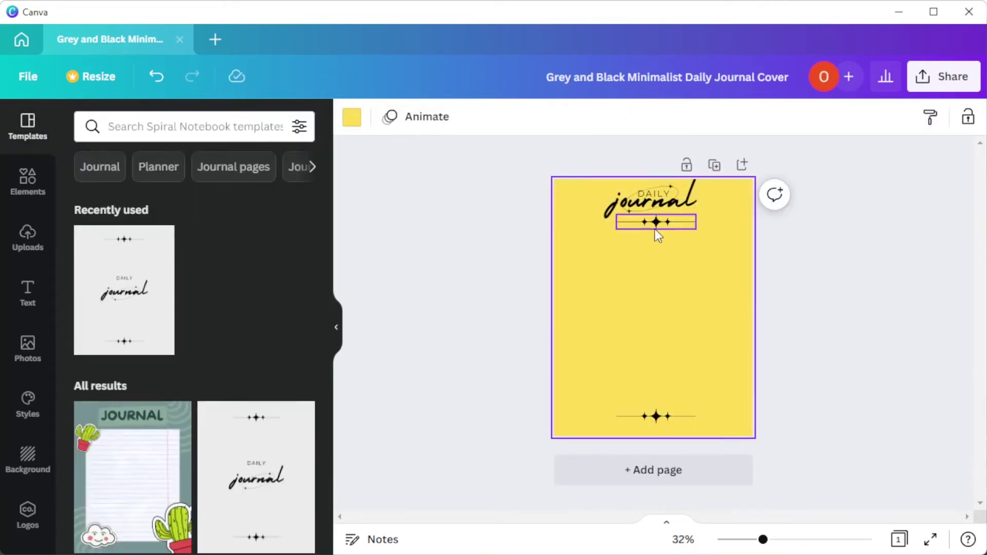
Step: Delete both star dividers, the one beneath the title and the one at the bottom of the page
click(656, 223)
click(29, 238)
click(28, 182)
scroll(166, 303, down, 2)
click(657, 218)
click(657, 224)
key(Delete)
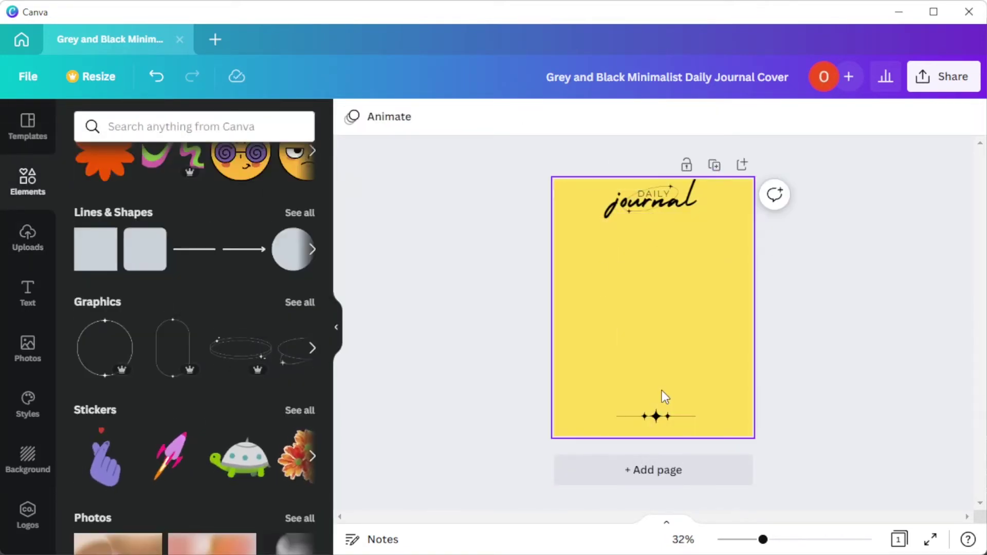
click(656, 416)
key(Delete)
Step: Select the "DAILY journal" title with its ellipse and shift it together slightly down and to the left
drag(730, 242, 591, 185)
drag(687, 200, 684, 204)
click(653, 309)
Step: Browse the graphics and add the solid four-pointed star from the Magic recommendations to the page's lower-left area
click(300, 302)
scroll(153, 374, down, 12)
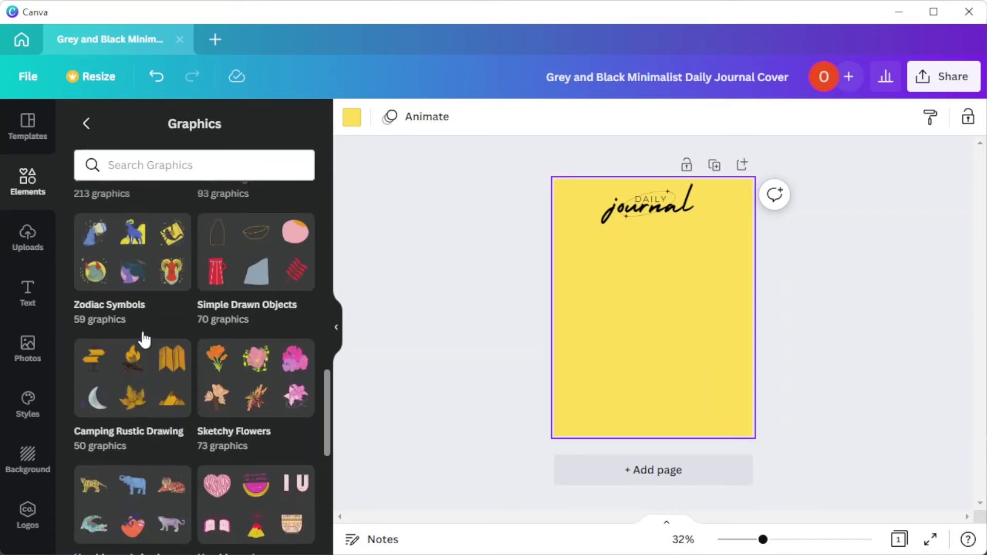
scroll(142, 334, down, 12)
click(86, 123)
click(303, 358)
drag(206, 279, 595, 393)
Step: Recolor the four-pointed star graphic orange
click(375, 116)
click(352, 117)
click(256, 336)
click(217, 340)
scroll(218, 360, down, 2)
click(298, 466)
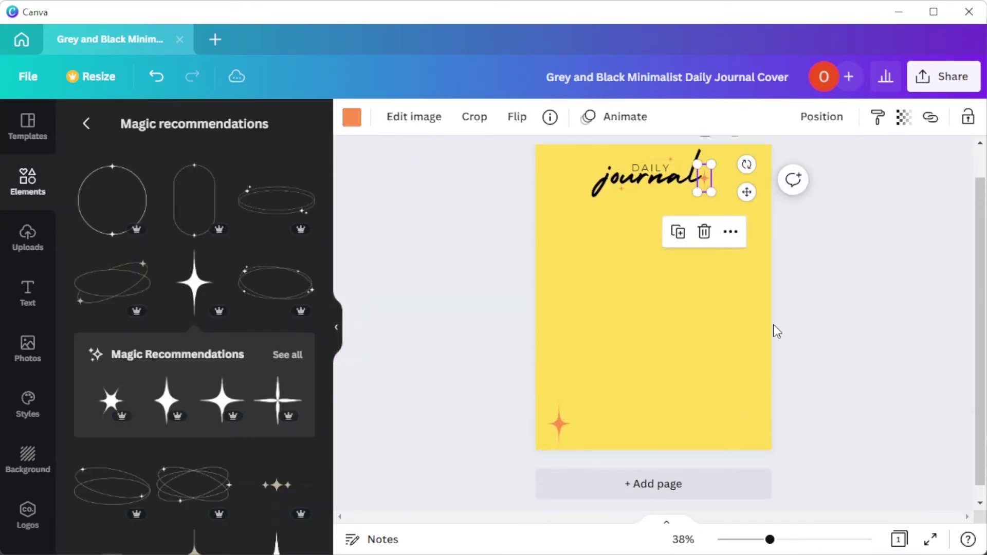
click(777, 331)
Step: Complete the heading text as "AUGUST 21, 2022" and set its font to Montserrat
scroll(214, 393, down, 5)
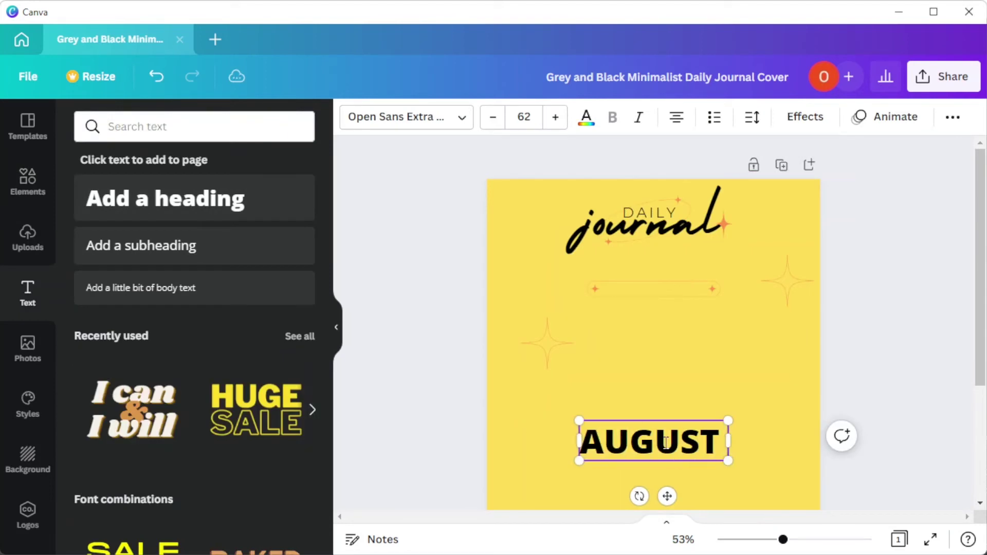
text(21, 2022)
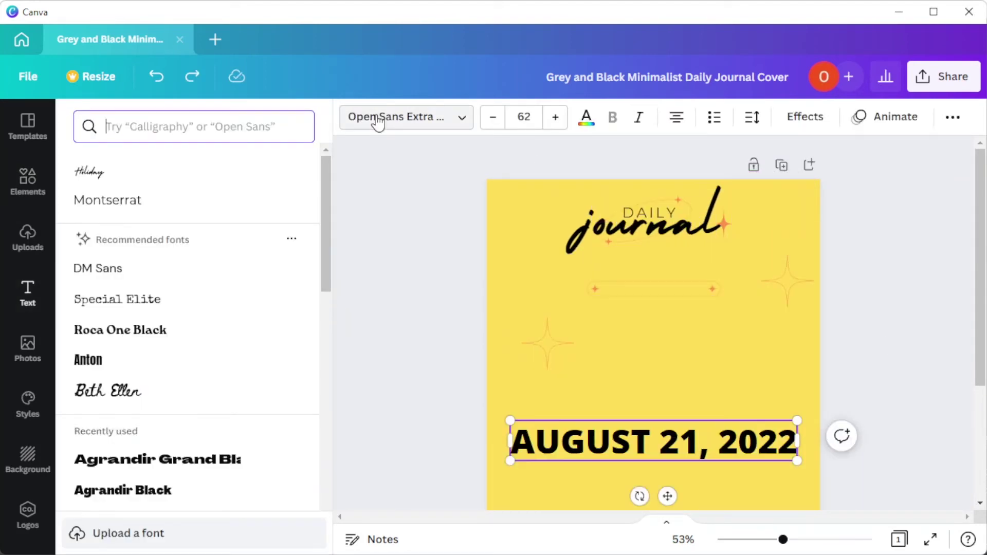
click(242, 200)
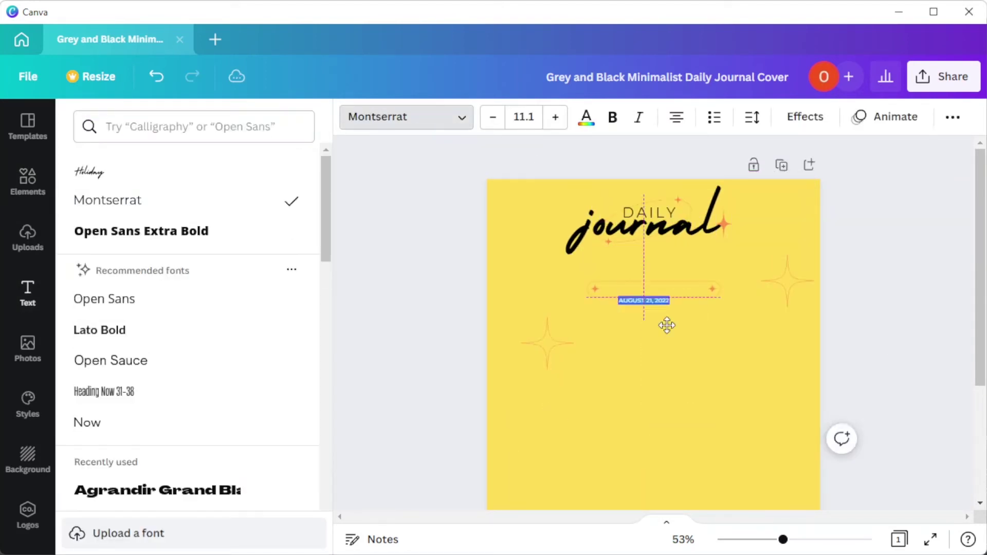
Step: Place the date inside its star-ended label and add the "Thank you for coming!" and "Creativity is intelligence having fun." text combinations below it
click(665, 326)
scroll(202, 406, down, 5)
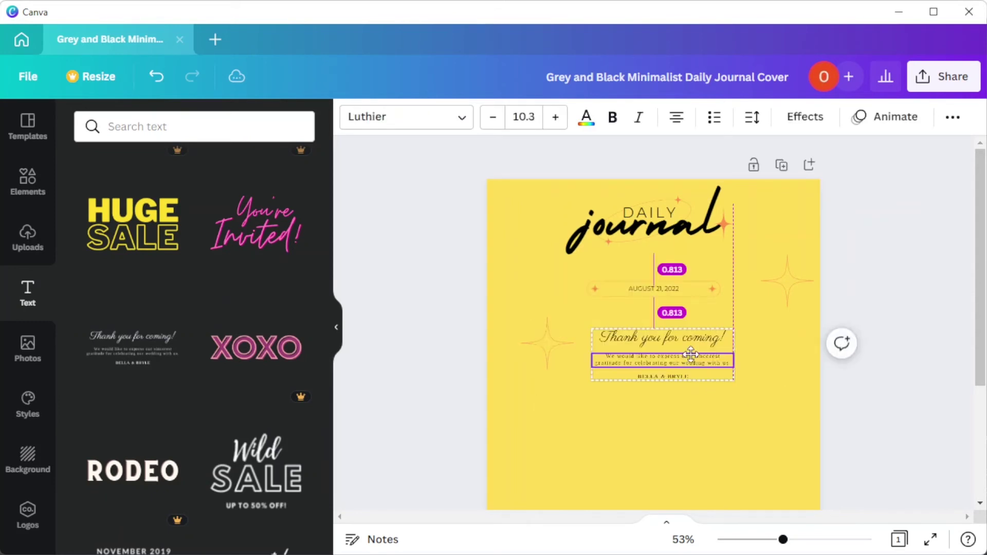
scroll(668, 360, down, 2)
scroll(246, 367, down, 6)
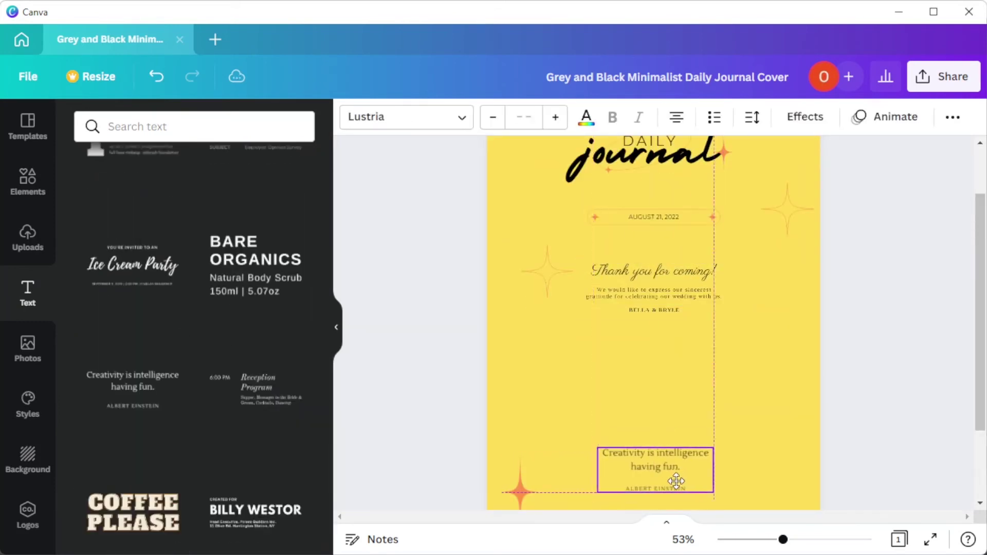
Step: Add the "Reception Program" text combination below the thank-you text and enlarge it to a similar width
scroll(227, 412, down, 5)
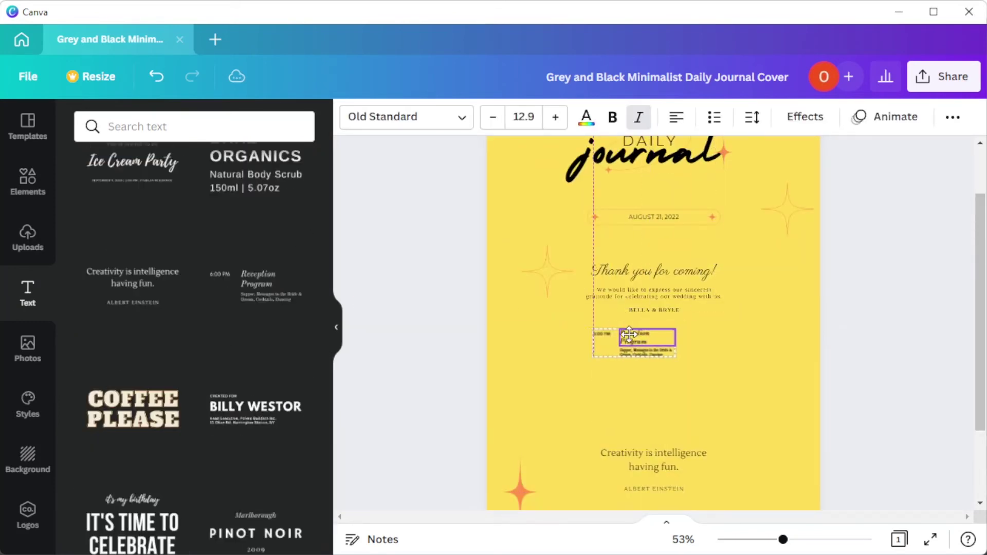
drag(672, 353, 723, 374)
click(761, 412)
Step: Try fitting the "EXECUTIVE ASSISTANT" text combination between the Reception Program block and the creativity quote
scroll(198, 353, down, 5)
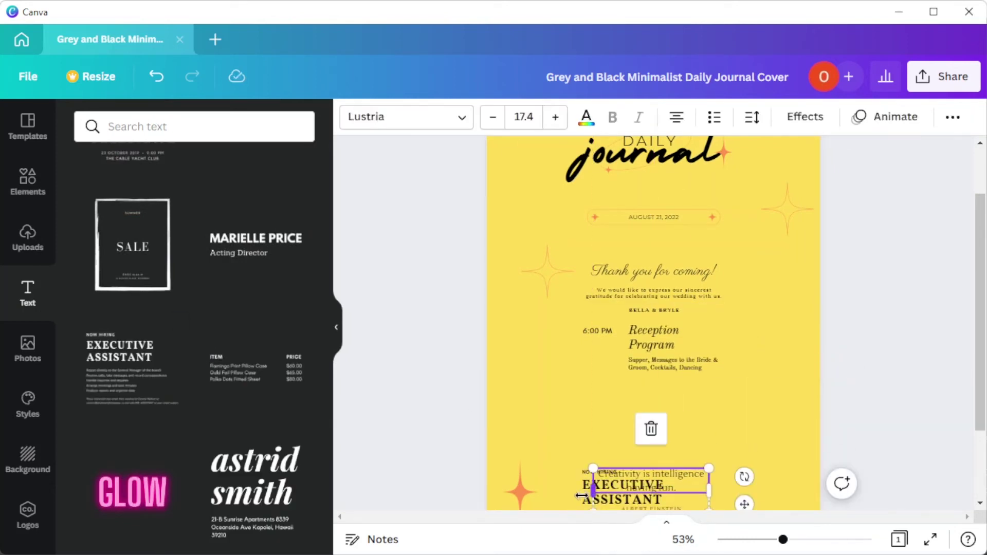
scroll(806, 342, down, 2)
click(805, 342)
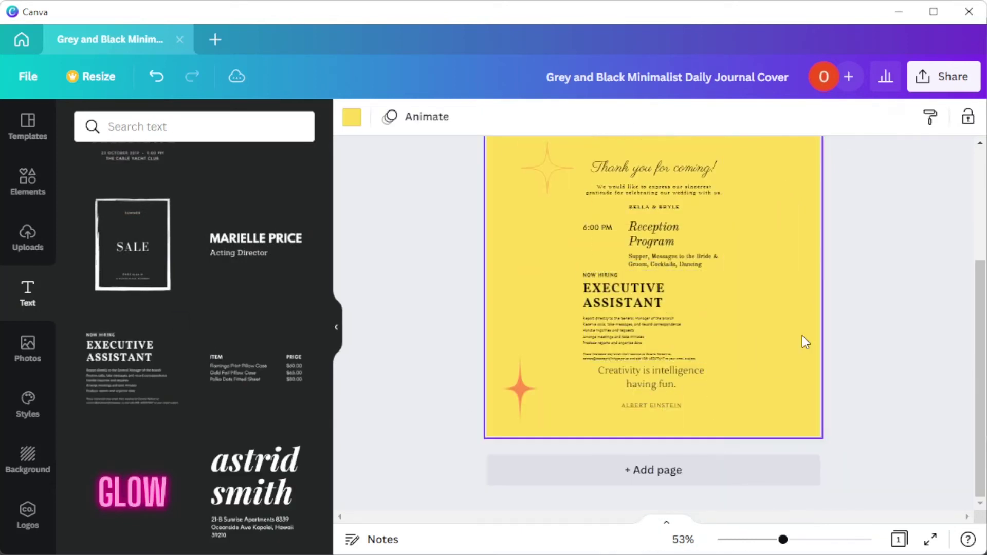
drag(651, 406, 660, 419)
double_click(632, 330)
drag(722, 358, 742, 366)
click(669, 308)
click(881, 360)
scroll(882, 360, down, 1)
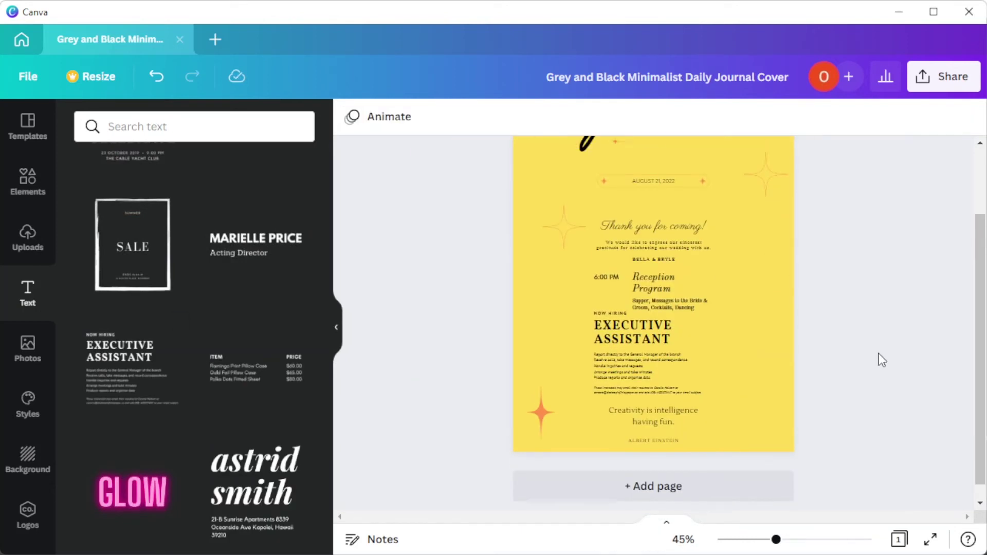
Step: Delete the "EXECUTIVE ASSISTANT" text combination from the page
scroll(882, 360, up, 3)
scroll(227, 348, down, 20)
click(641, 457)
key(Delete)
click(634, 423)
key(Delete)
Step: Try the "Take the next step." text combination near the page's bottom and remove it again
drag(257, 265, 645, 462)
click(649, 463)
click(652, 482)
key(Delete)
Step: Move the creativity quote up and fit the "Take the next step." text combination between it and the Reception Program block
drag(660, 500, 660, 472)
drag(258, 268, 660, 390)
drag(775, 436, 660, 392)
drag(627, 371, 681, 438)
click(882, 440)
click(882, 440)
Step: Enlarge and reposition the four text blocks together, and move the date label up closer to the title
drag(750, 312, 622, 486)
drag(683, 478, 684, 463)
drag(716, 487, 729, 509)
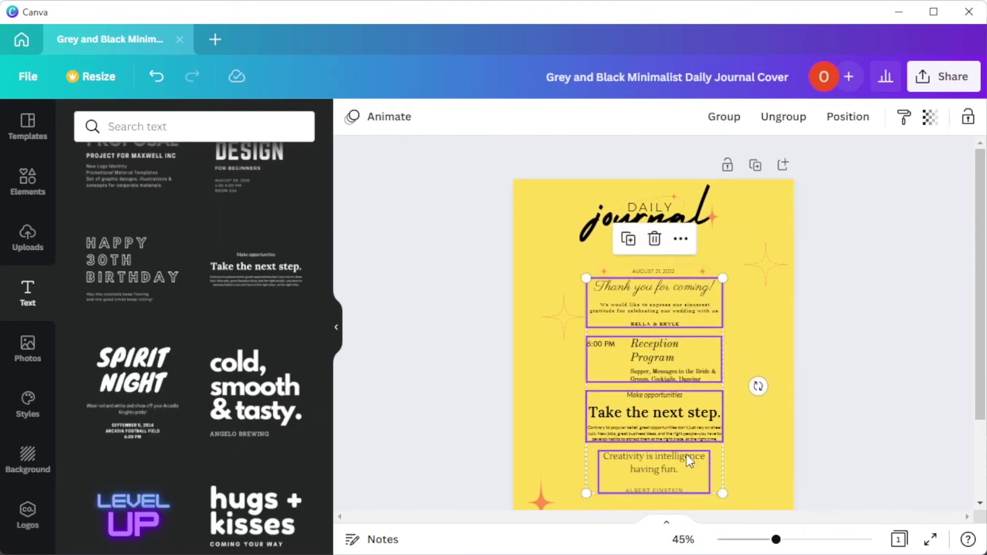
drag(653, 271, 654, 250)
drag(784, 280, 606, 488)
drag(652, 371, 652, 365)
Step: Move the solid star beside the quote, one outlined star beside the thank-you text and the other outlined star beside the Reception Program
drag(541, 500, 590, 477)
drag(564, 318, 544, 295)
drag(766, 265, 760, 364)
click(882, 411)
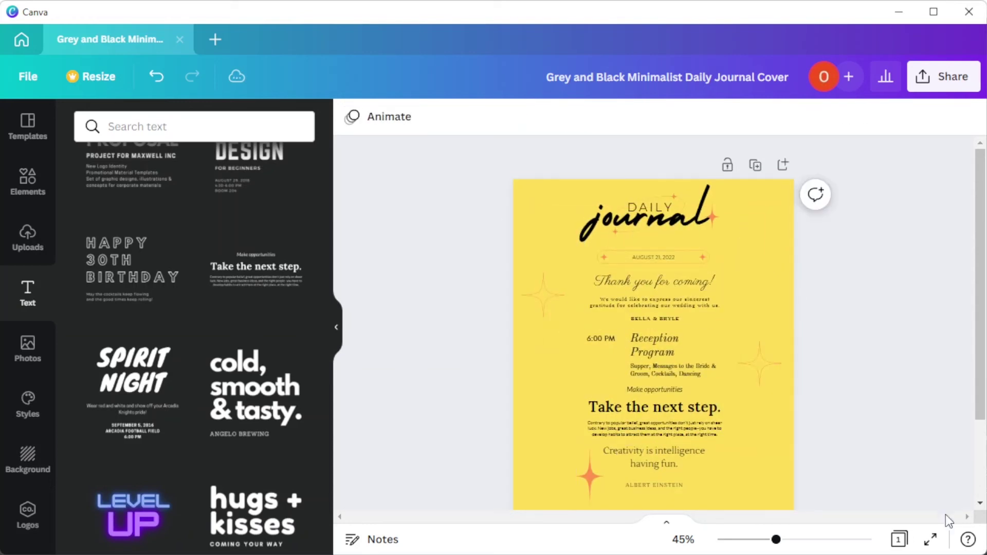
Step: Collapse the text library and add a blank second page after the journal page
click(339, 323)
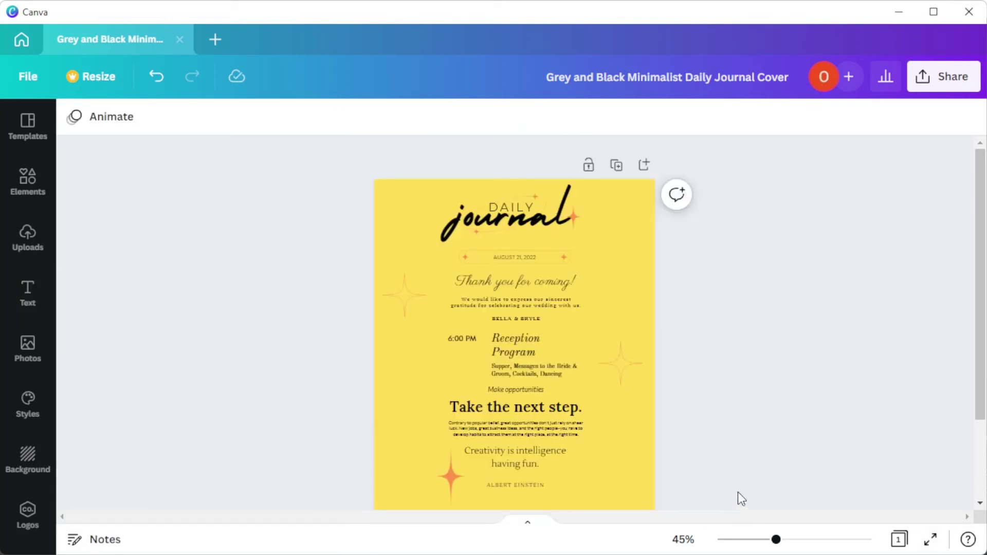
scroll(771, 381, down, 4)
click(544, 469)
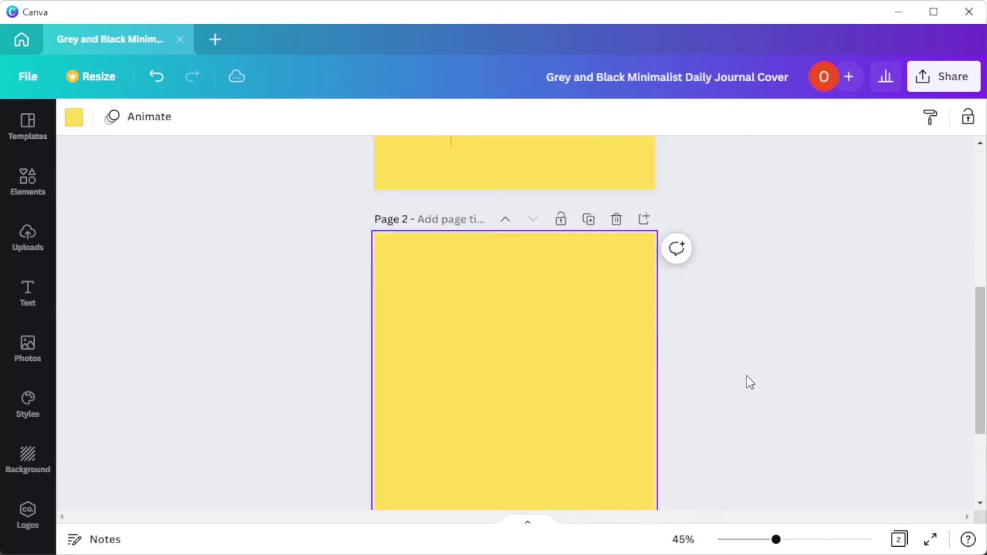
scroll(643, 355, down, 4)
scroll(591, 299, up, 3)
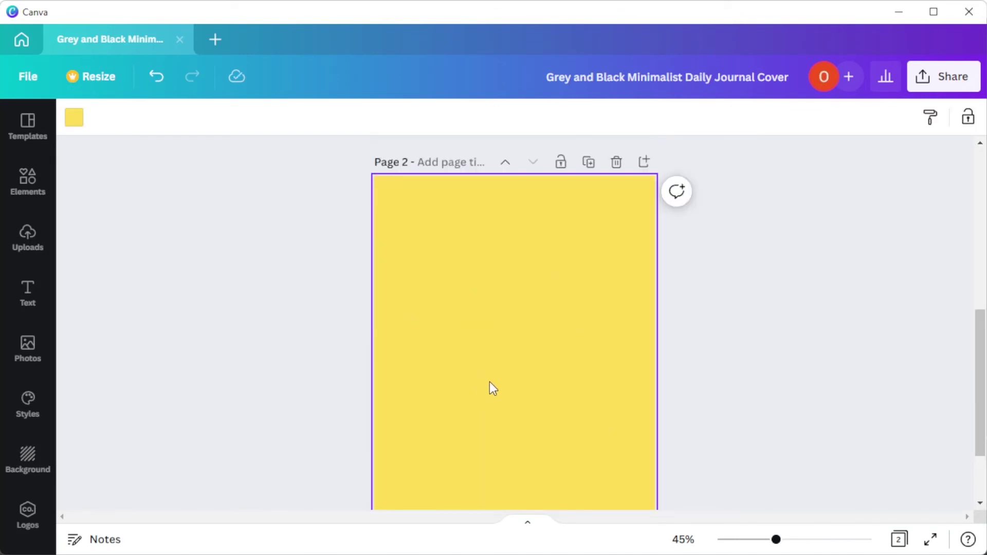
scroll(497, 387, up, 5)
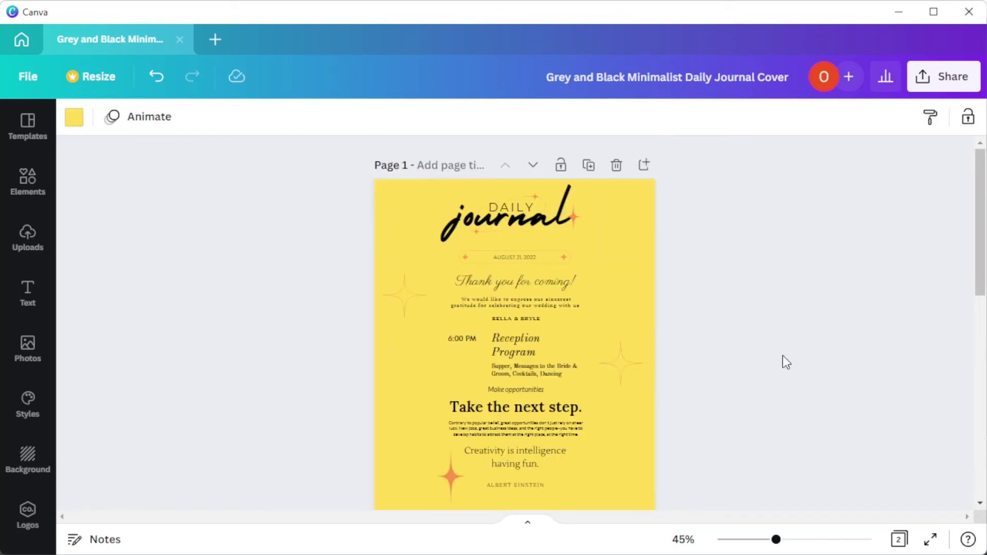
Step: Download all pages of the design as PNG at size 1
click(943, 89)
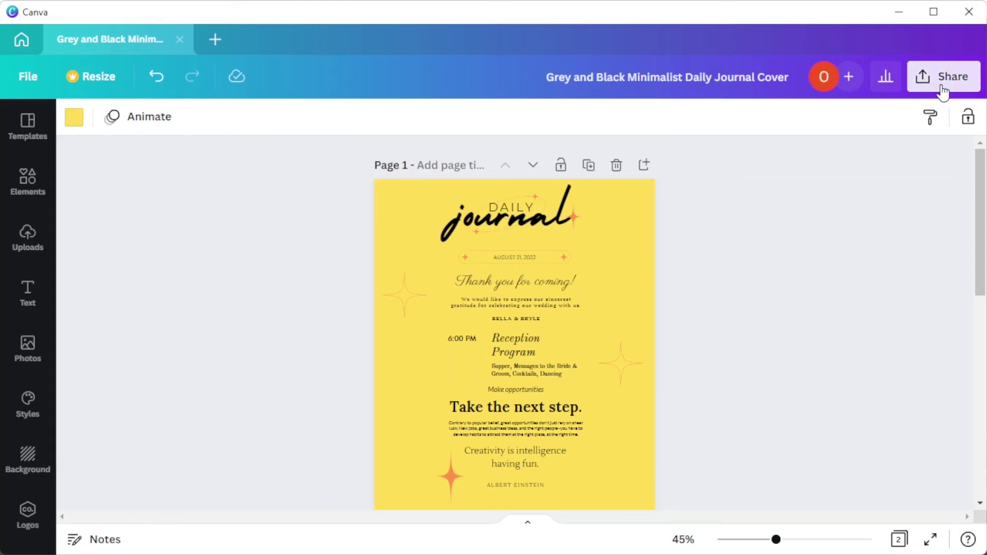
scroll(817, 381, down, 2)
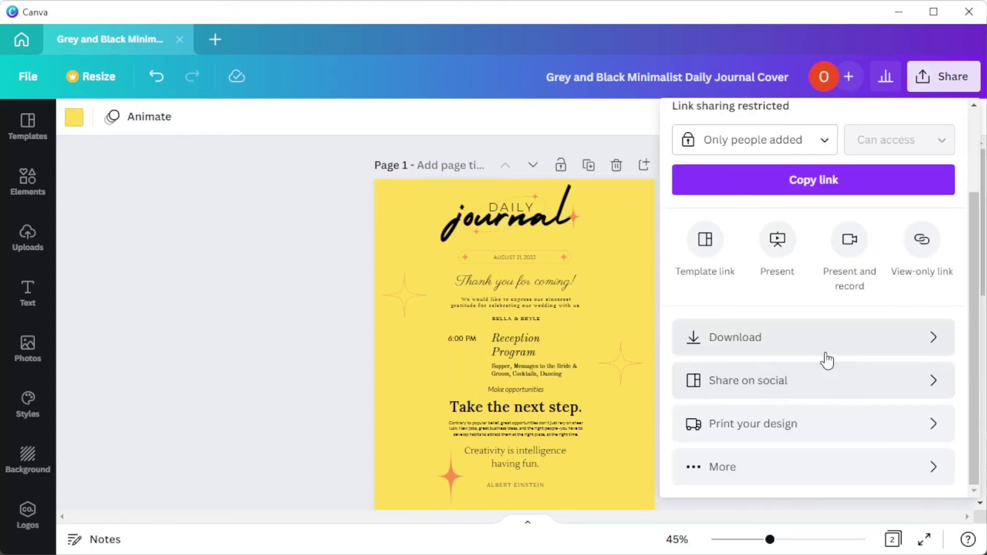
click(776, 347)
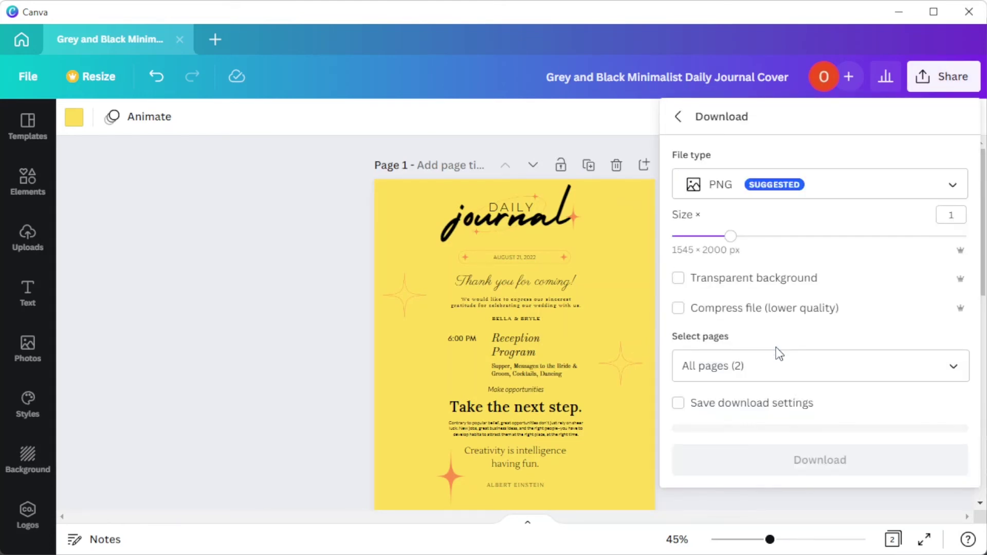
click(792, 194)
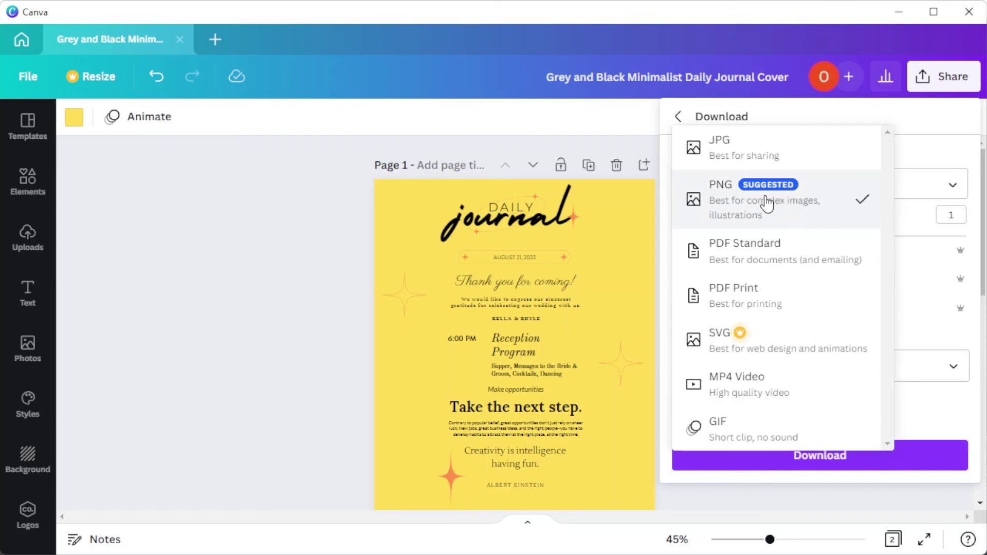
click(803, 203)
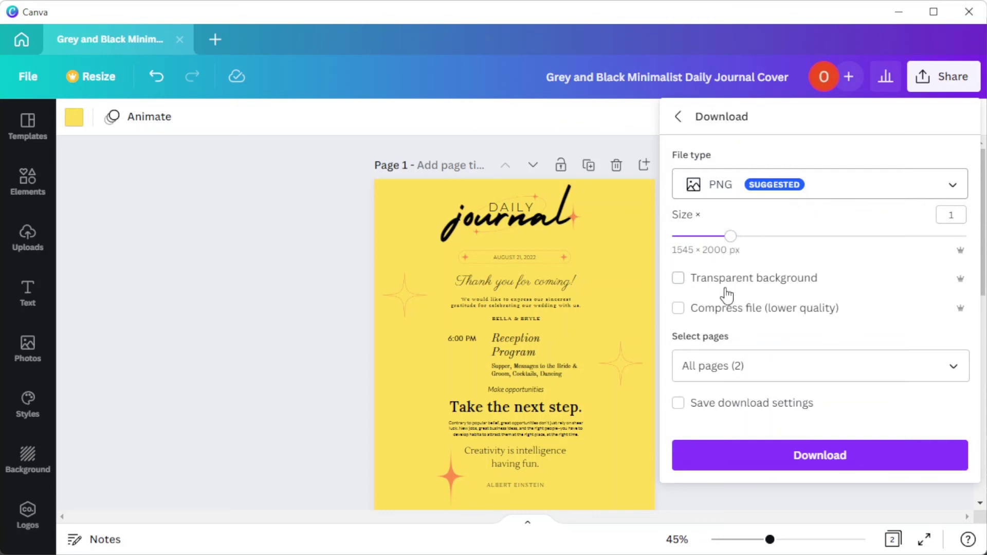
click(790, 459)
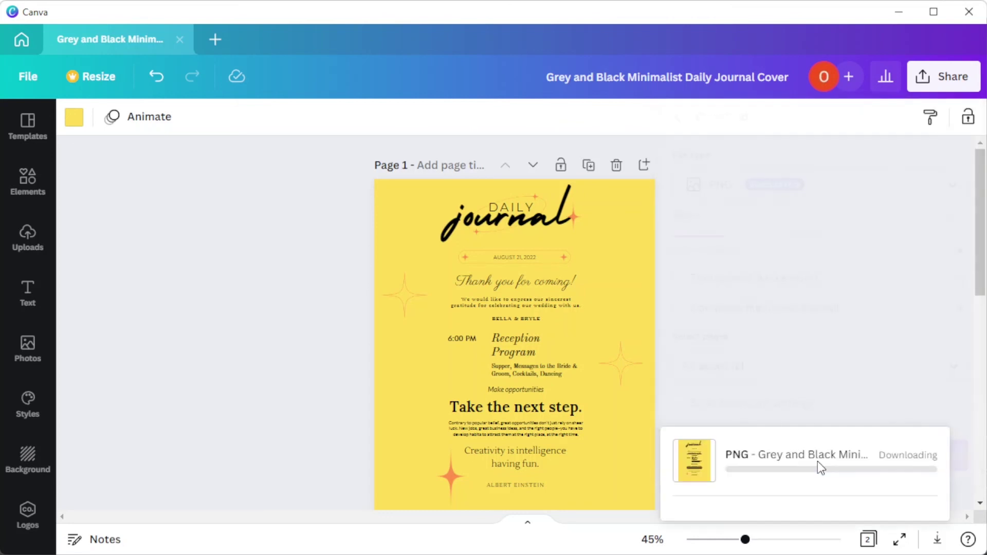